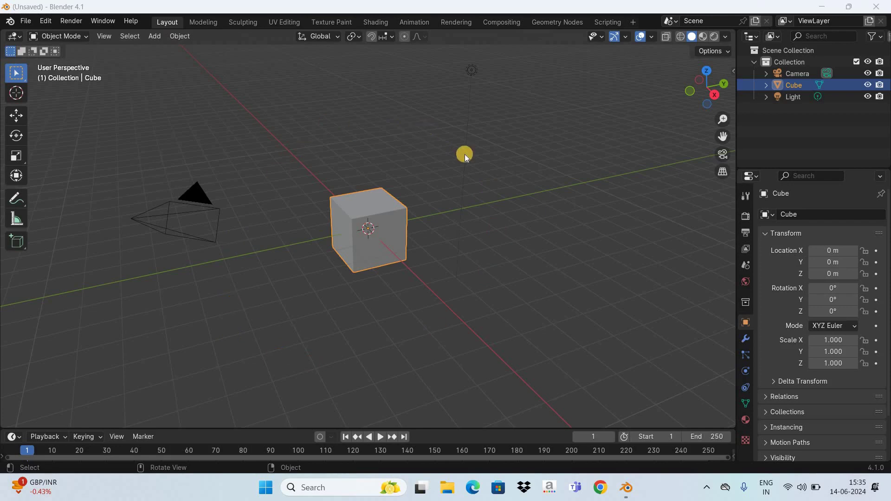
- Delete the default cube and add a text object at the world origin
click(368, 206)
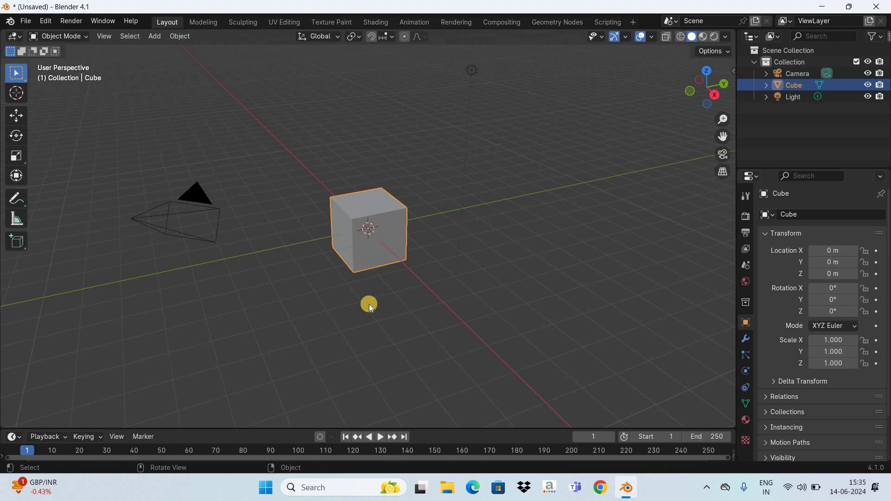
key(Delete)
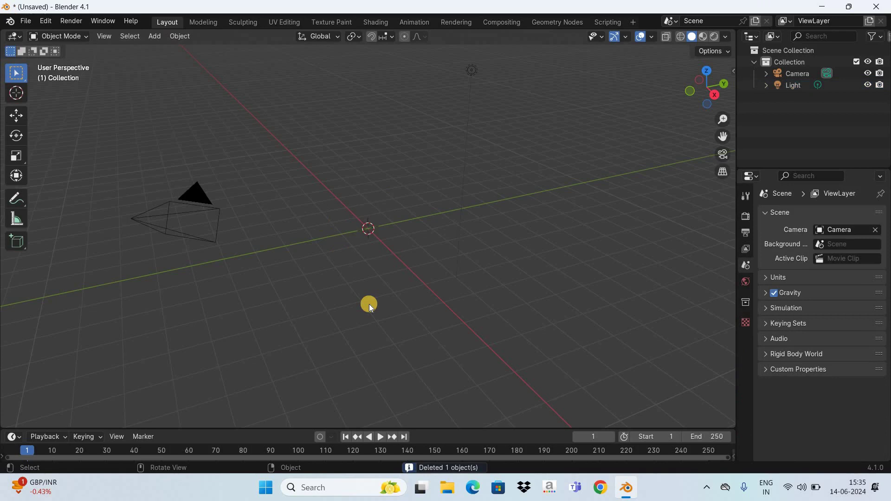
click(155, 37)
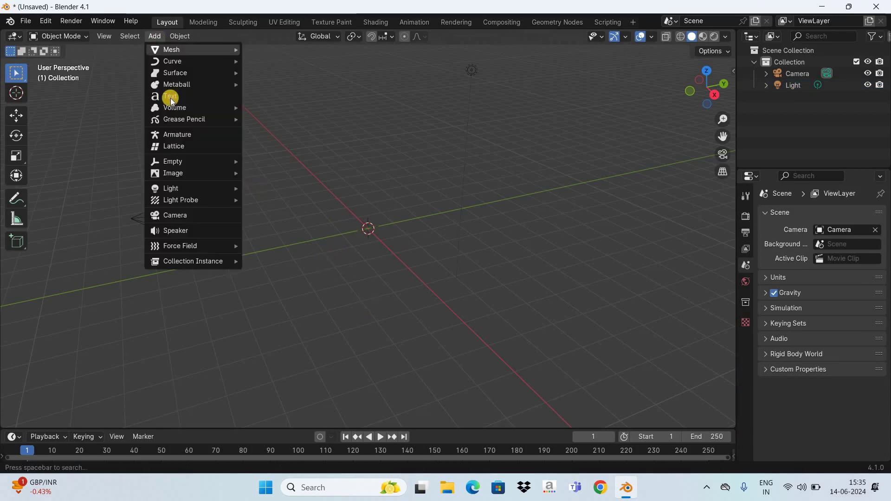
click(171, 97)
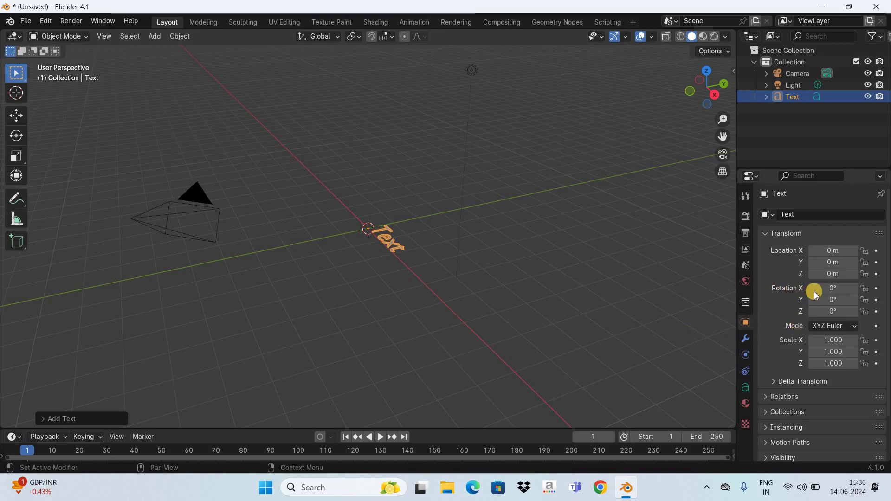
- Stand the text object upright by setting its X rotation and Z rotation to 90° each
click(842, 288)
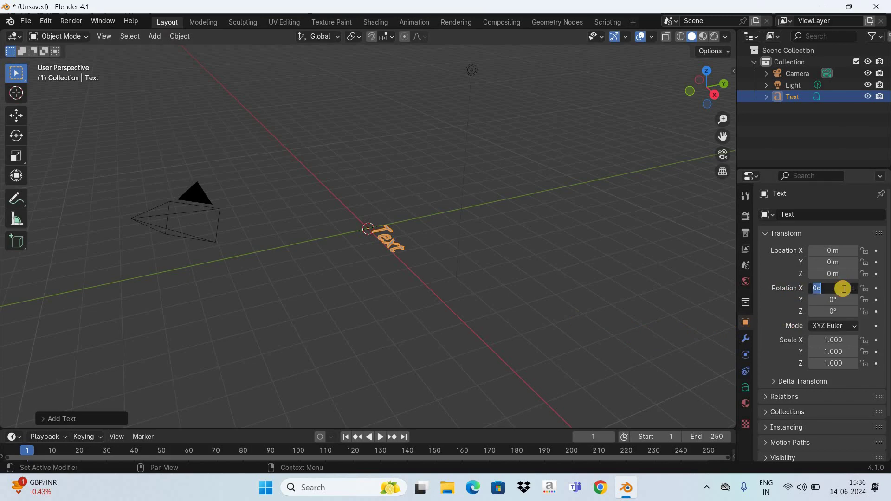
text(90)
key(Return)
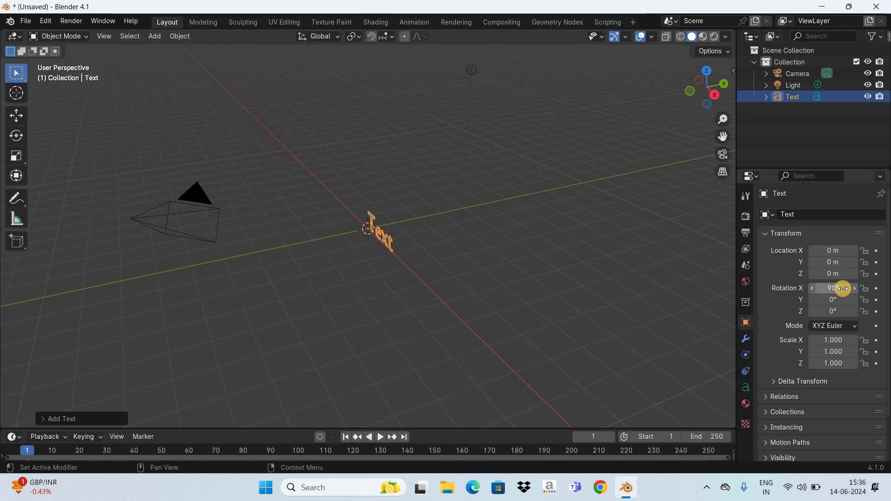
click(832, 311)
text(90)
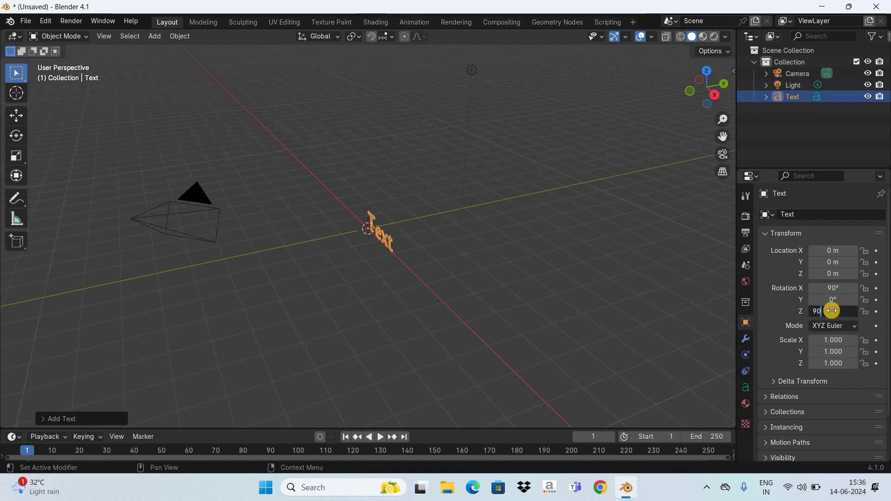
key(Return)
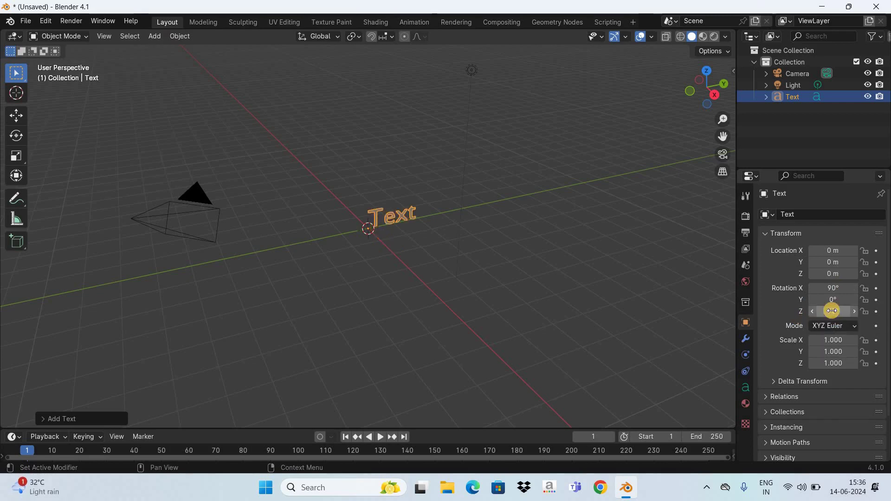
- Set the text's horizontal paragraph alignment to Center
click(745, 389)
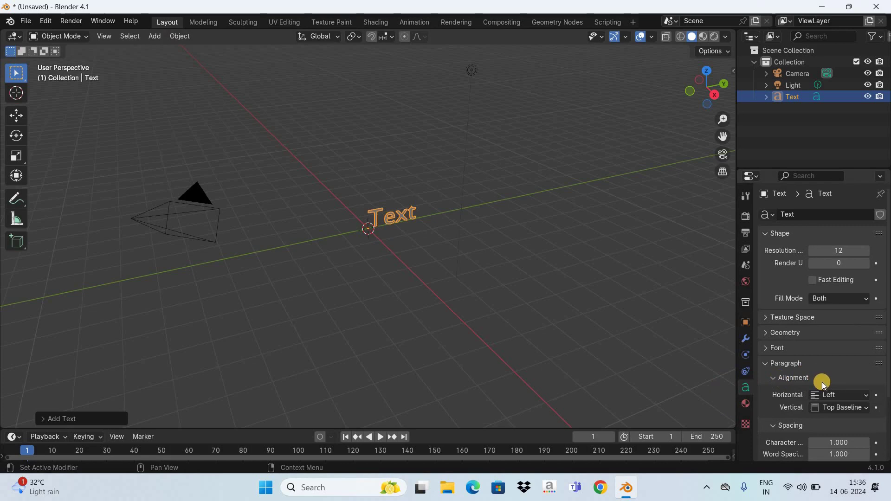
click(852, 395)
click(843, 421)
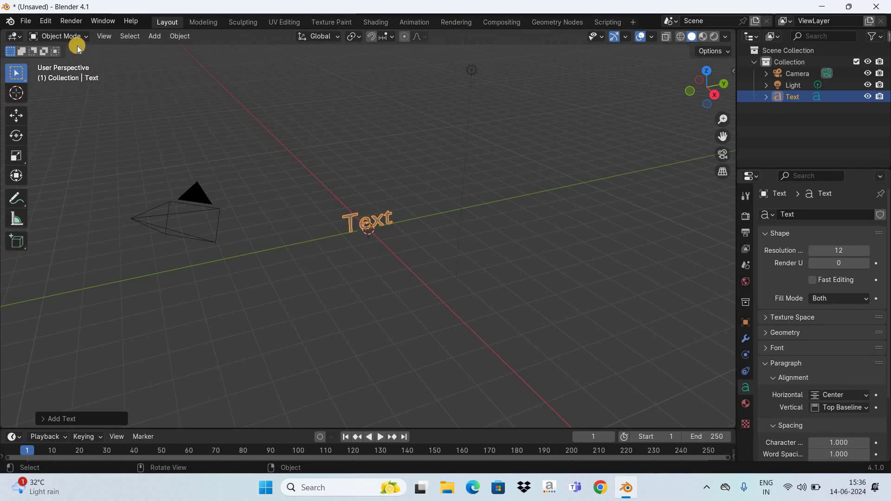
- Change the text object's wording to TEXT in capitals and return to Object Mode
click(60, 36)
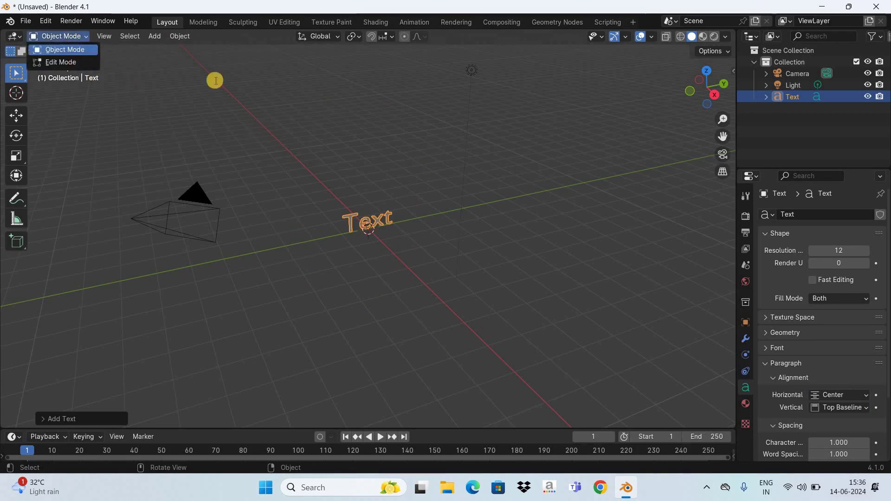
key(Tab)
key(BackSpace)
key(BackSpace)
key(BackSpace)
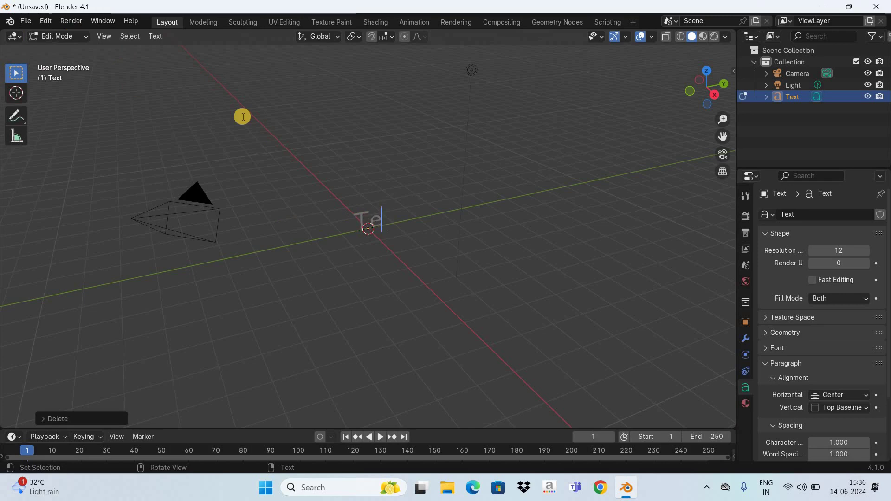
key(Caps_Lock)
text(EXT)
key(Caps_Lock)
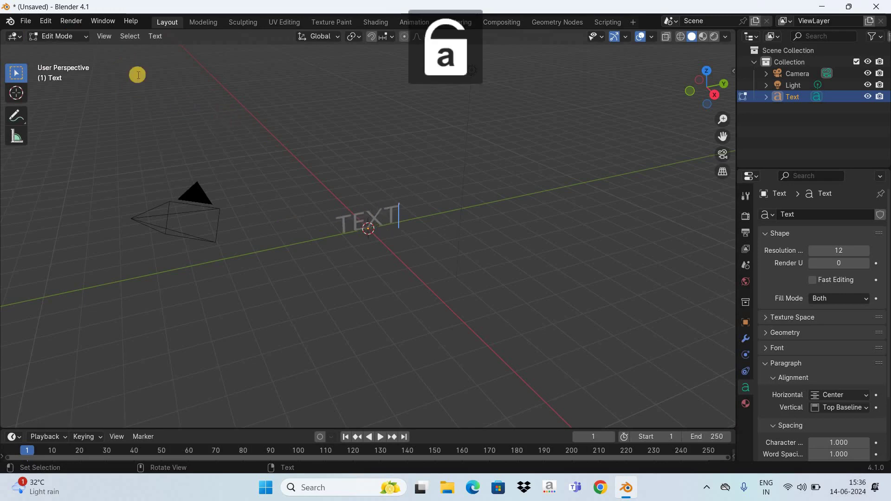
click(76, 39)
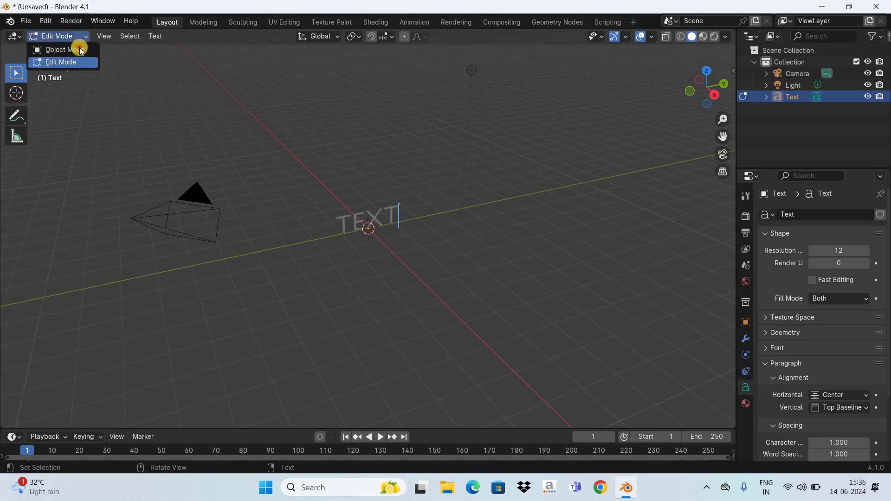
key(Tab)
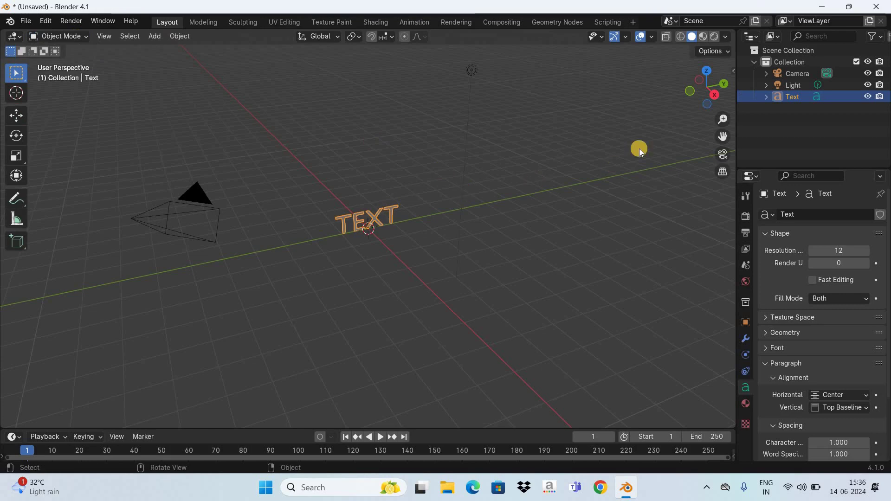
- Give the text thickness by setting its geometry Extrude value to 0.1 m
drag(722, 122, 445, 301)
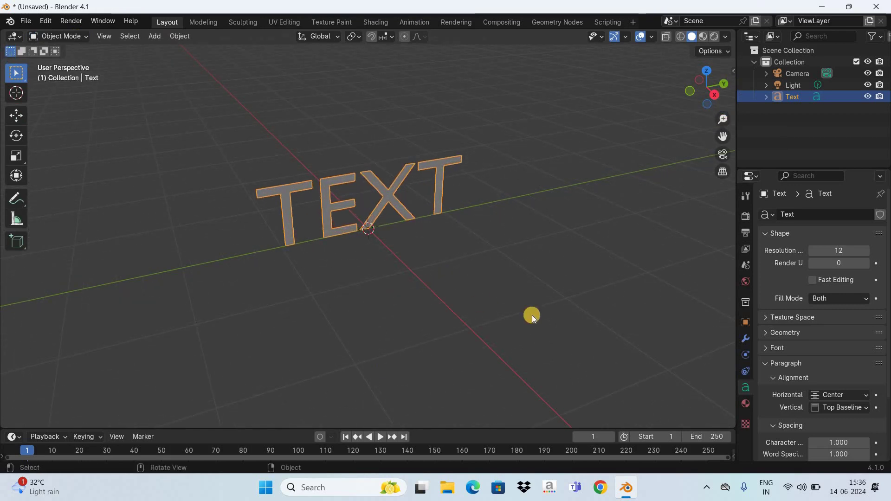
click(766, 332)
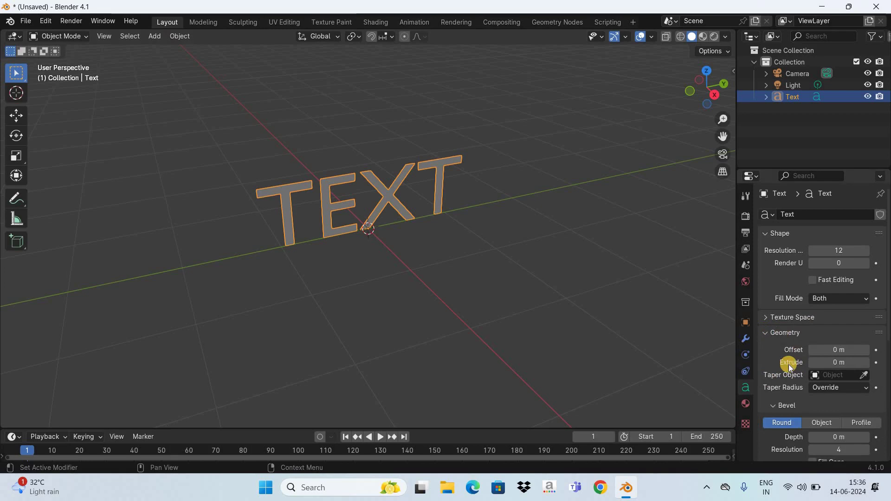
click(839, 363)
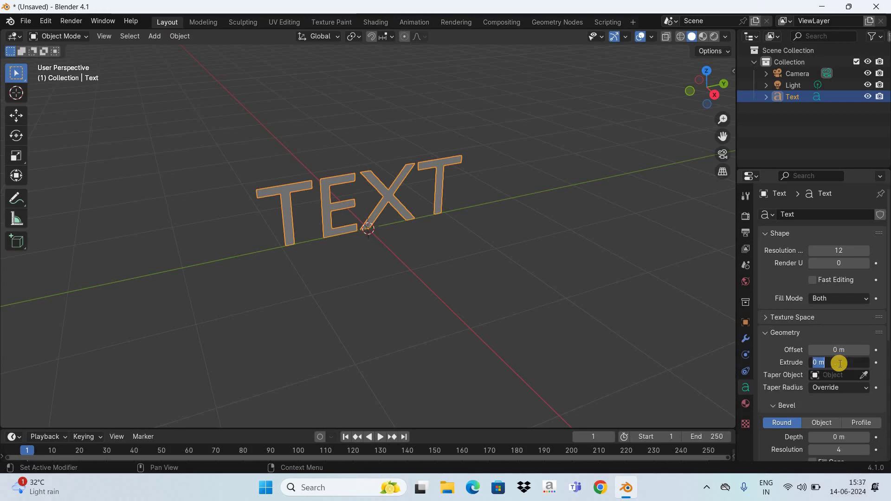
text(0.1)
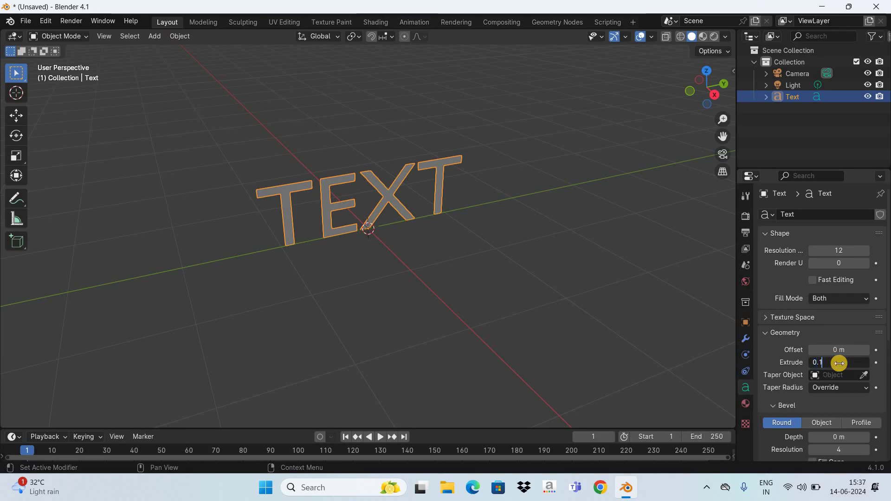
key(Return)
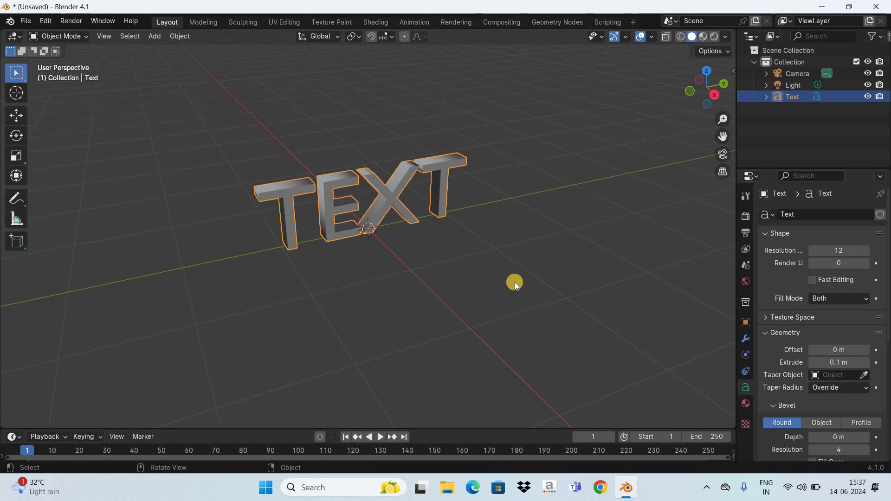
- Add a Simple Deform modifier to the text object
click(745, 339)
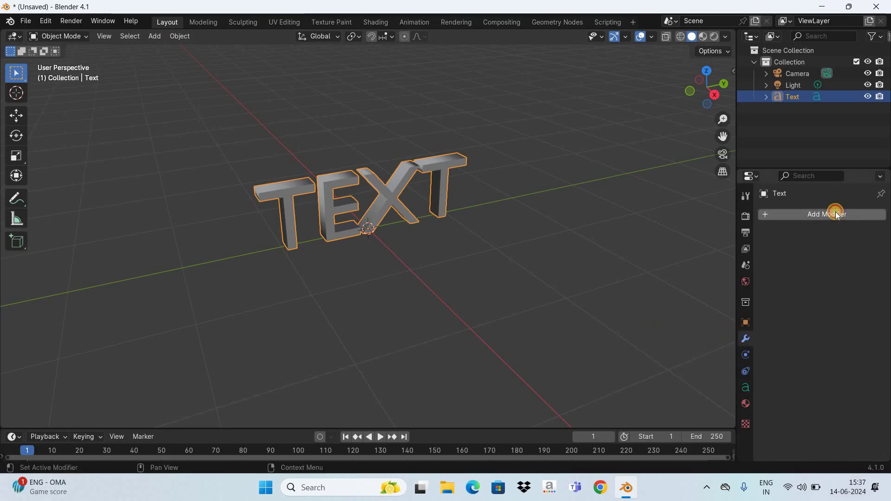
click(835, 213)
mouse_move(782, 217)
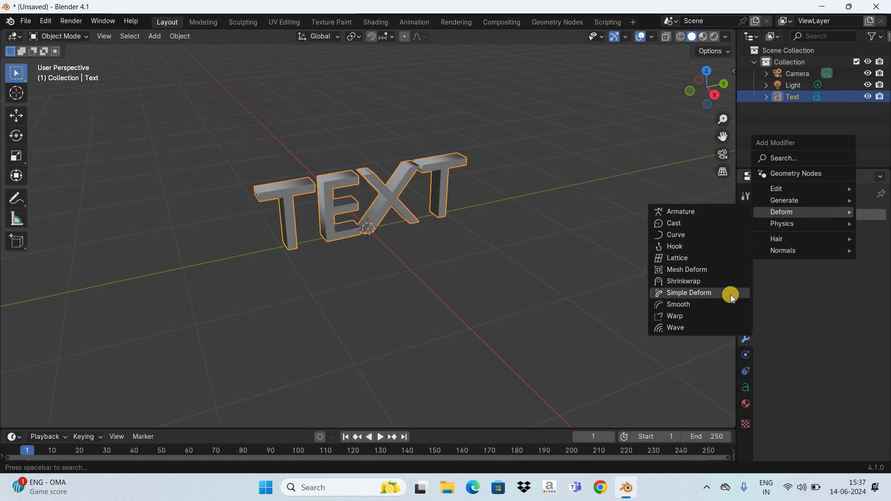
key(Return)
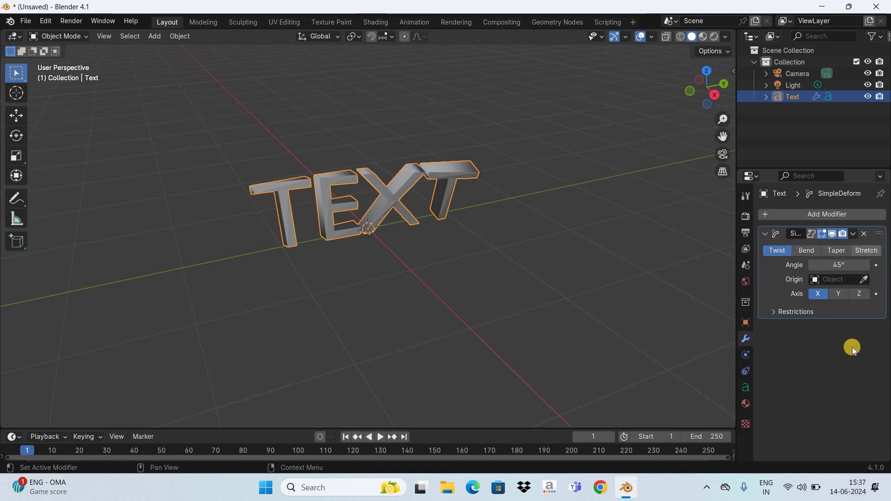
- Set the Simple Deform modifier to Bend about the Z axis with an angle of -2.8°
click(803, 249)
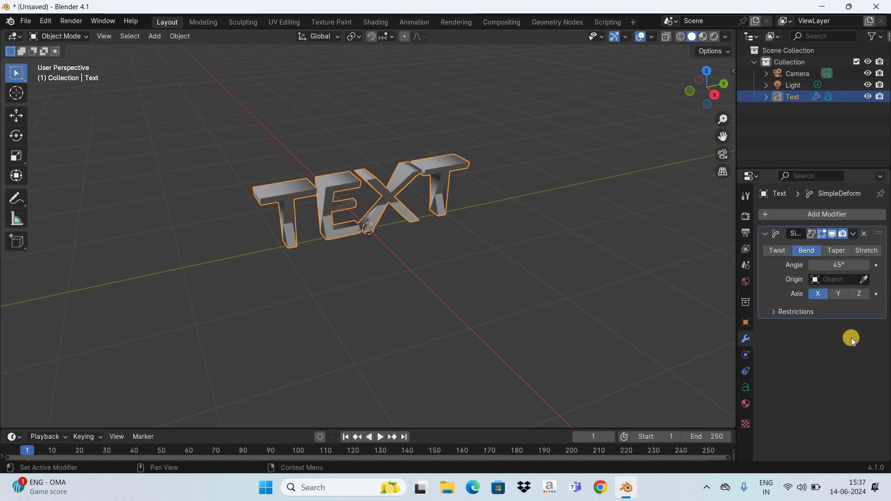
click(860, 293)
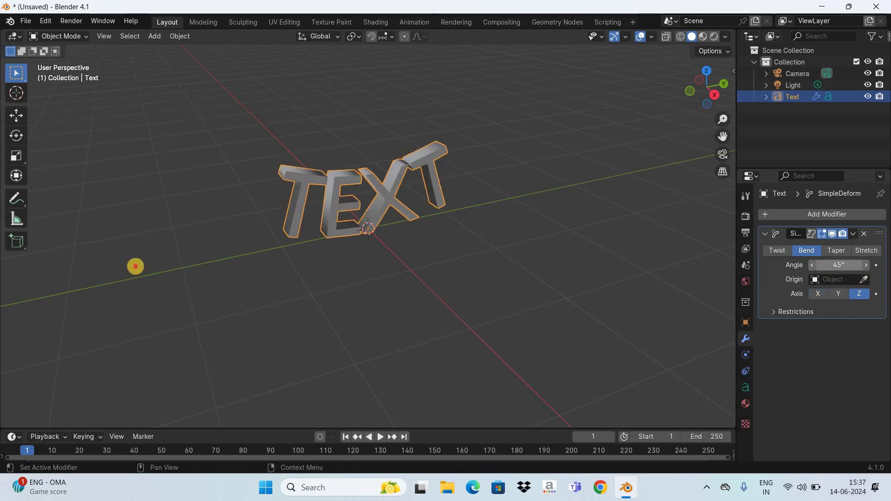
drag(183, 265, 839, 265)
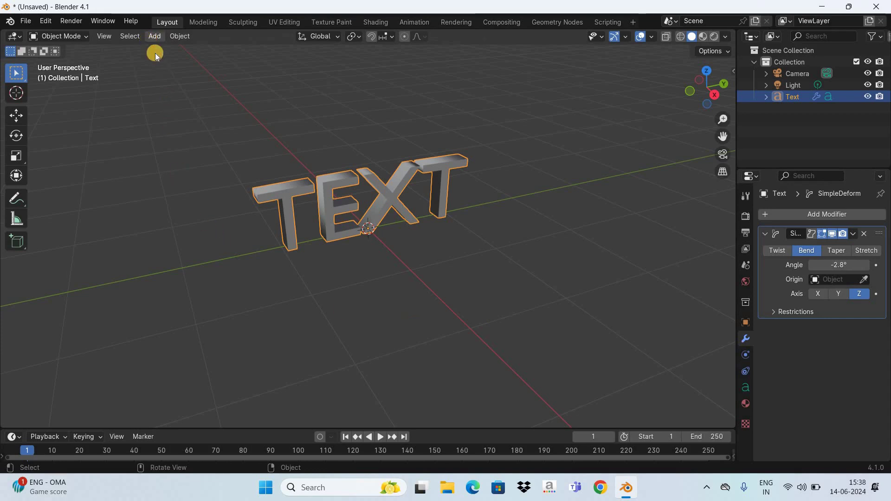
- Add a Plain Axes empty at the origin and set its Z rotation to 90°
click(155, 36)
mouse_move(195, 172)
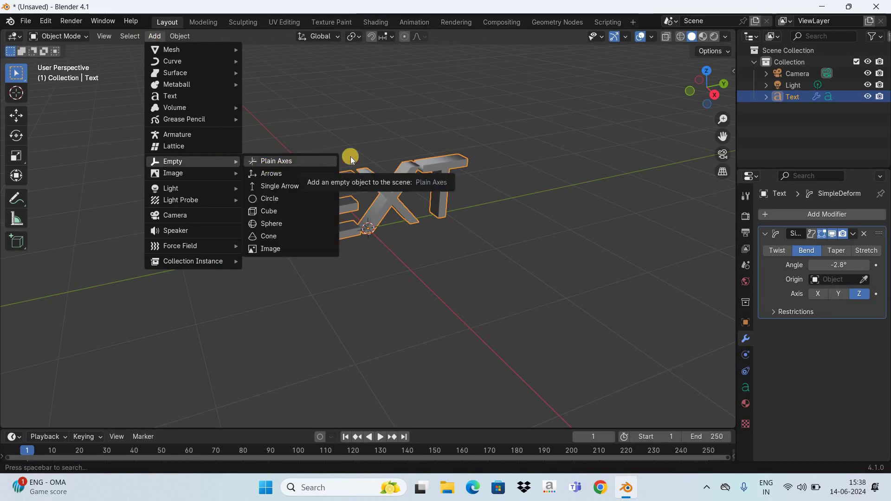
key(Return)
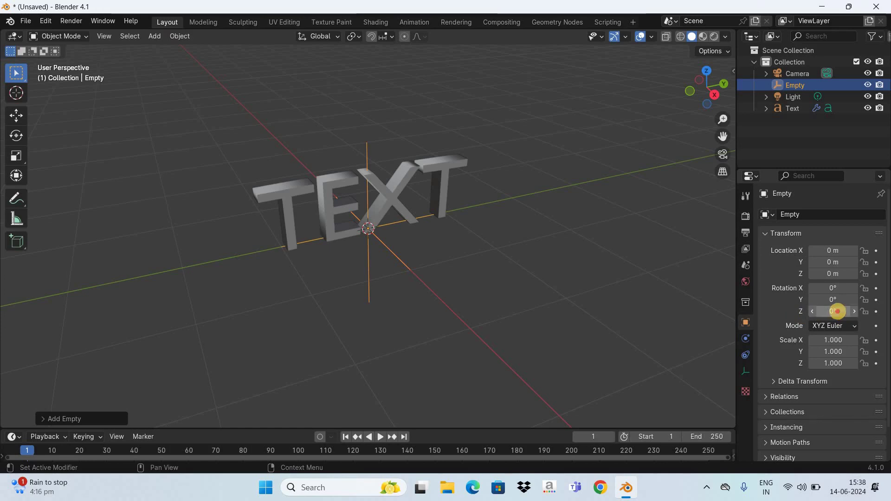
click(837, 311)
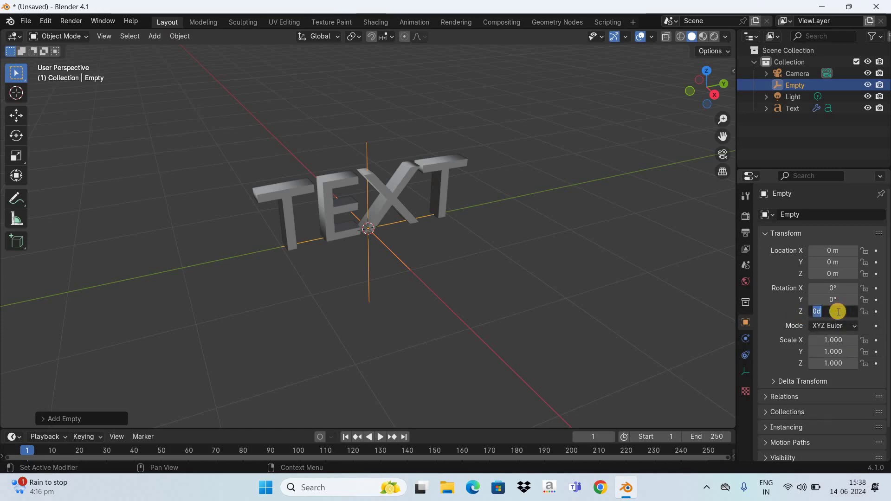
text(90)
key(Return)
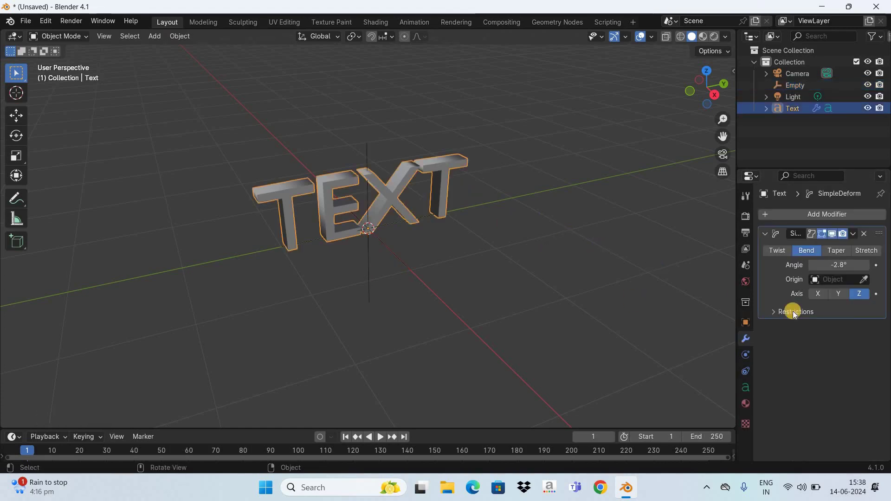
- Assign the empty as the origin of the text's Simple Deform modifier and set the bend angle to 141°
click(835, 279)
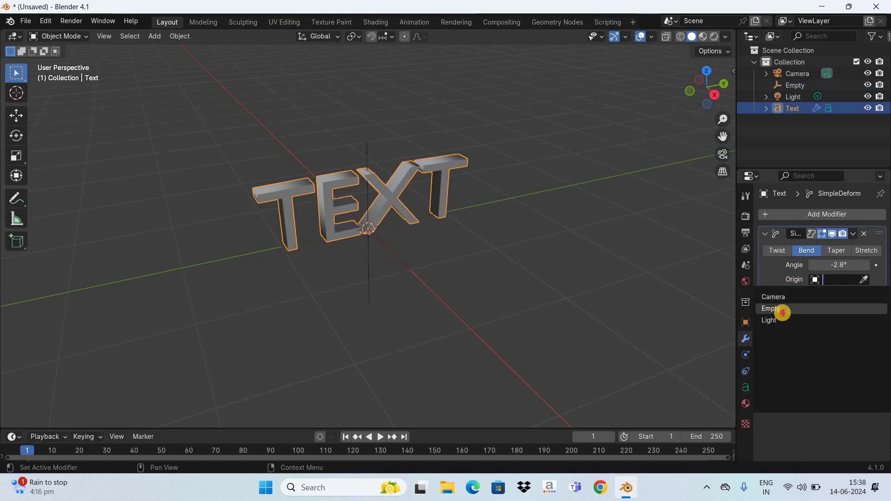
click(782, 310)
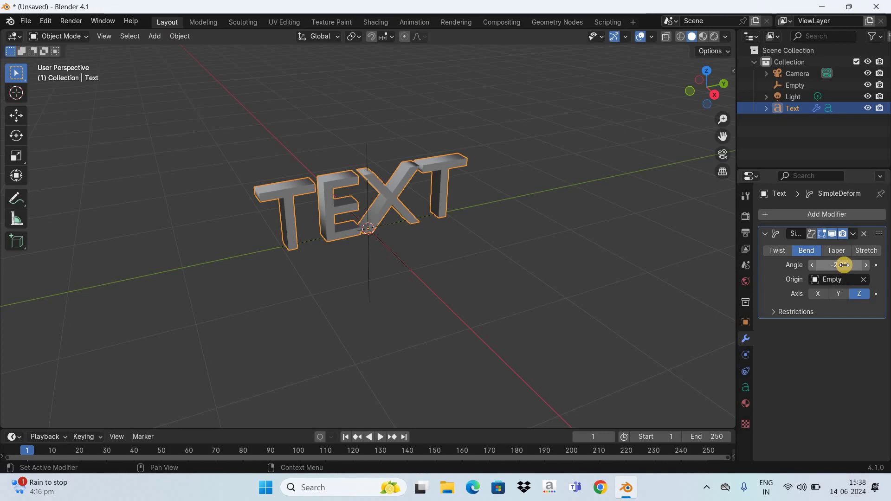
drag(843, 265, 267, 235)
drag(520, 260, 329, 320)
drag(427, 320, 576, 320)
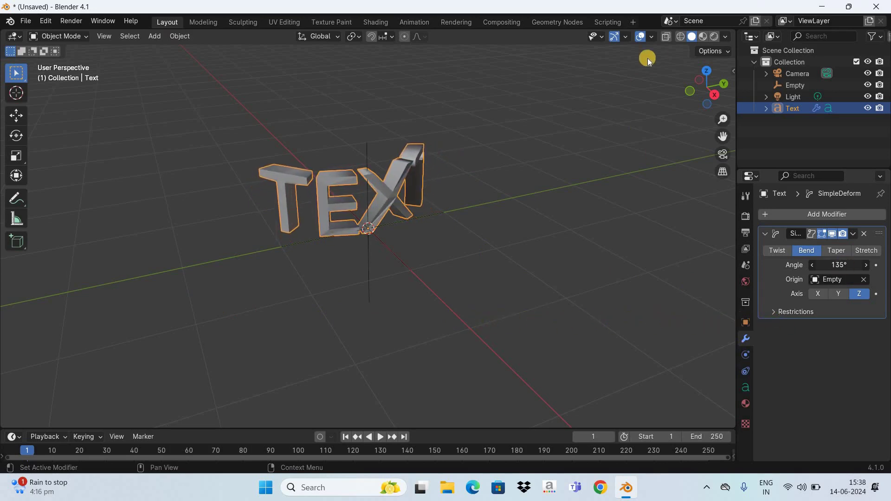
drag(647, 57, 703, 79)
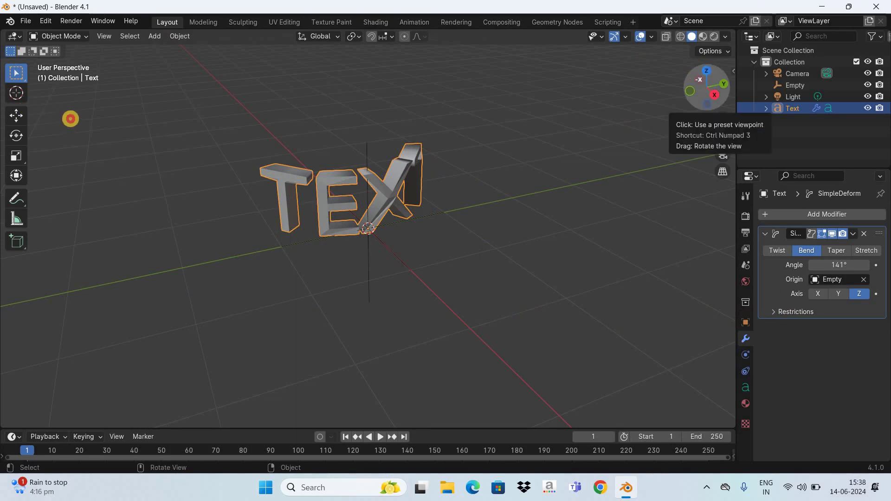
middle_drag(70, 119, 424, 278)
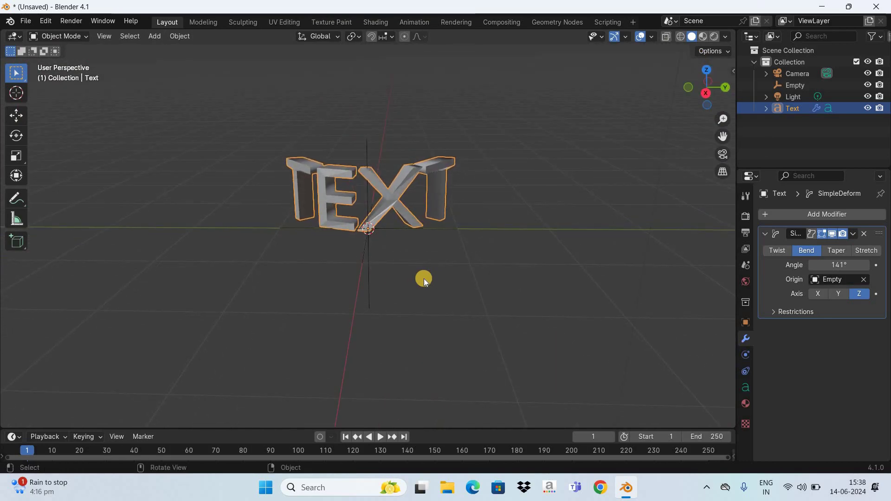